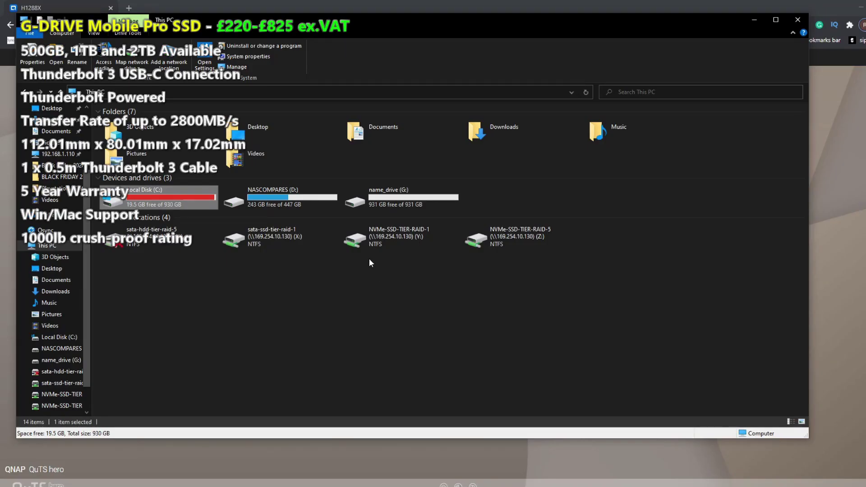
Check the properties of name_drive (G:), confirming a 931 GB NTFS local disk.
left_click(402, 197)
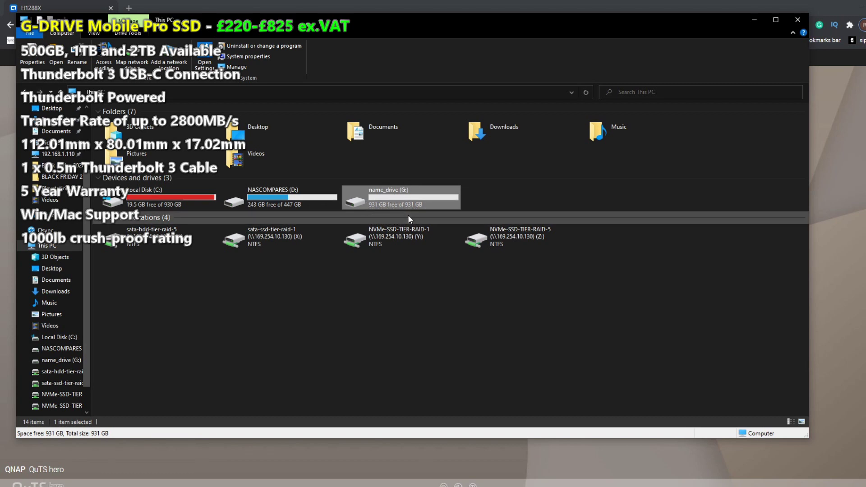
right_click(397, 196)
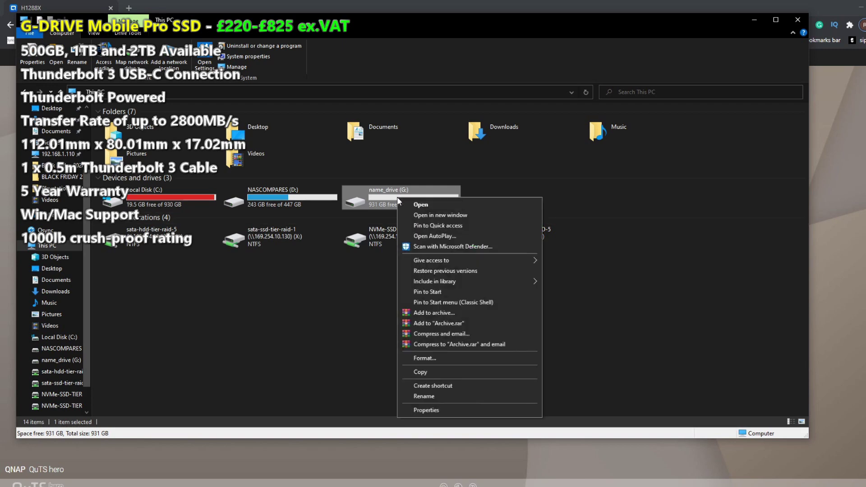
left_click(419, 411)
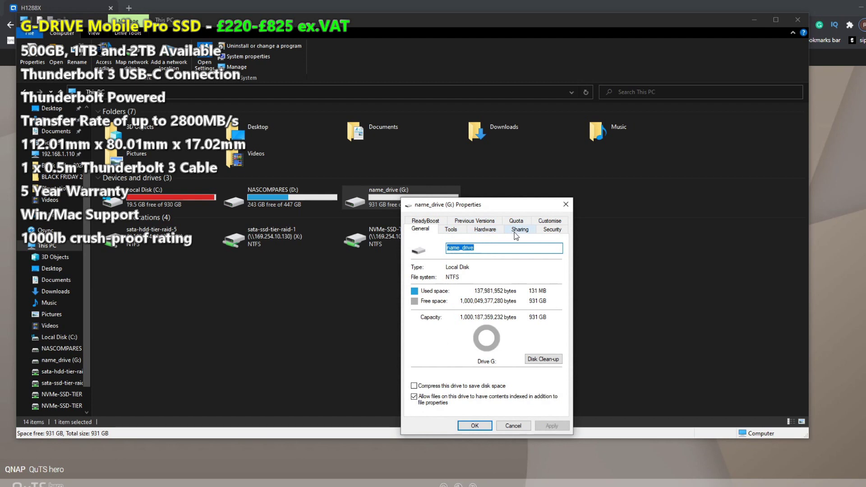
left_click(506, 426)
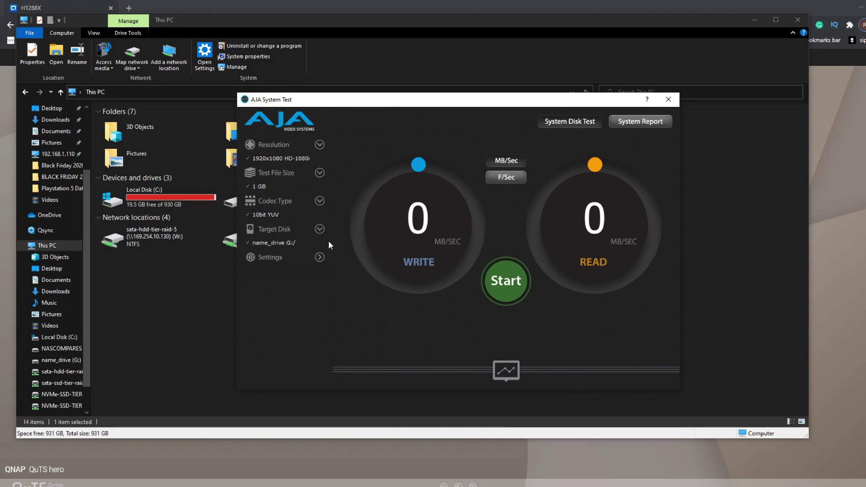
Set a 256 MB test file at 1920x1080 10bit YUV on G: and show the write/read graphs.
left_click(319, 173)
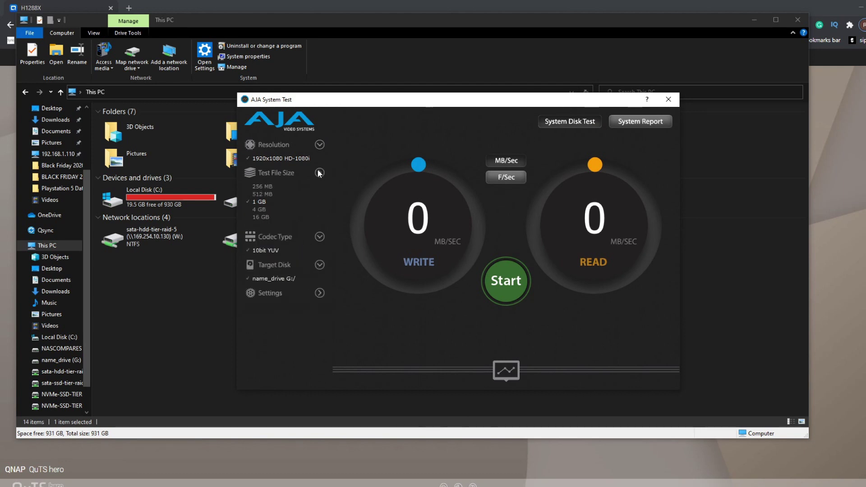
left_click(271, 187)
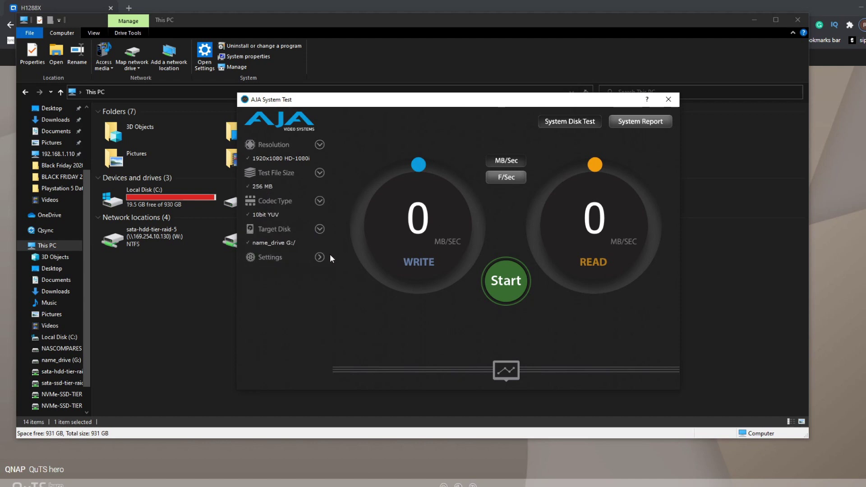
left_click(319, 258)
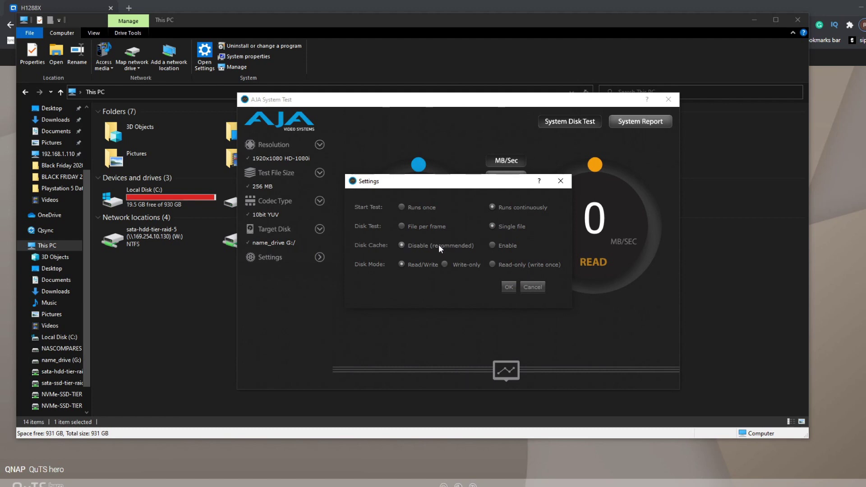
left_click(509, 288)
left_click(506, 370)
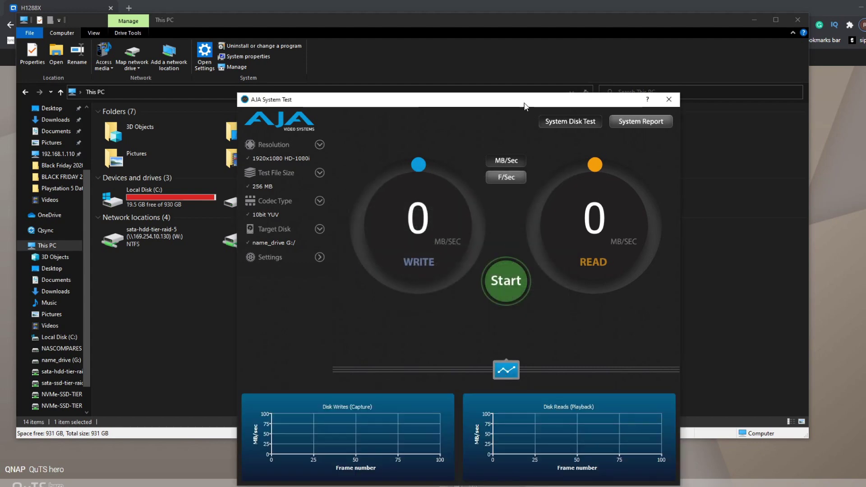
left_click_drag(525, 107, 547, 47)
Run the 256 MB test (about 1777 MB/s write, 2107 MB/s read), then start a 1 GB test.
left_click(523, 226)
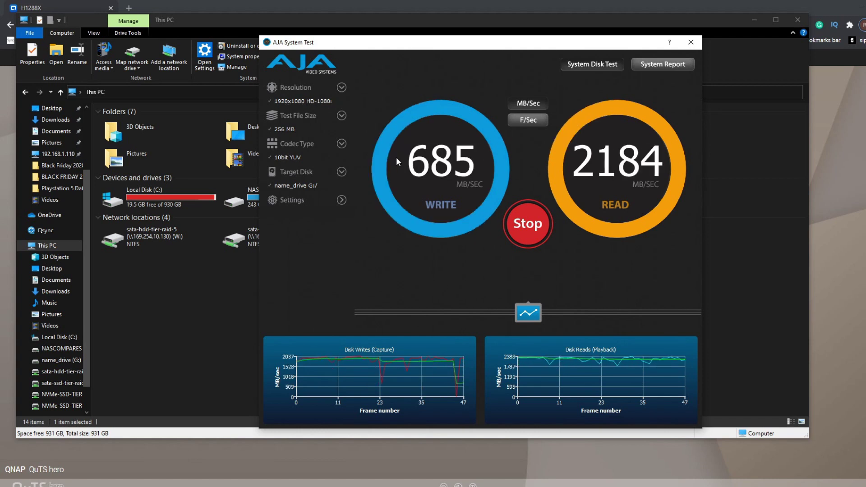
left_click(525, 230)
left_click(343, 115)
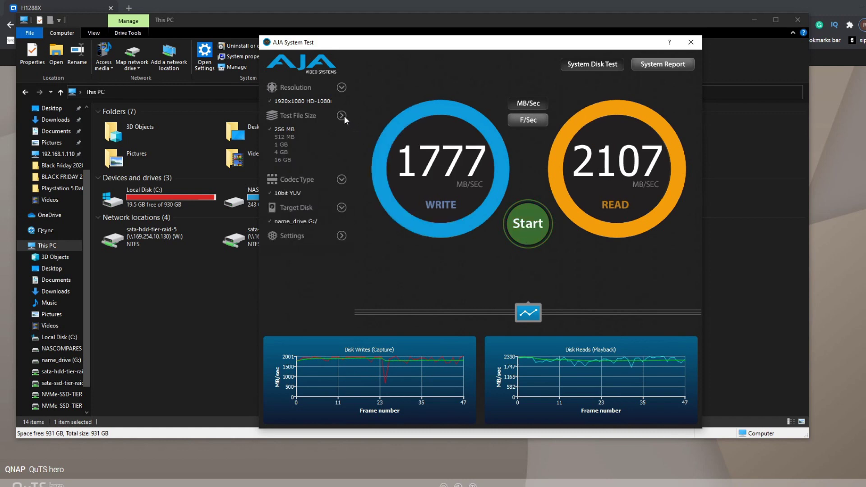
left_click(288, 143)
left_click(530, 220)
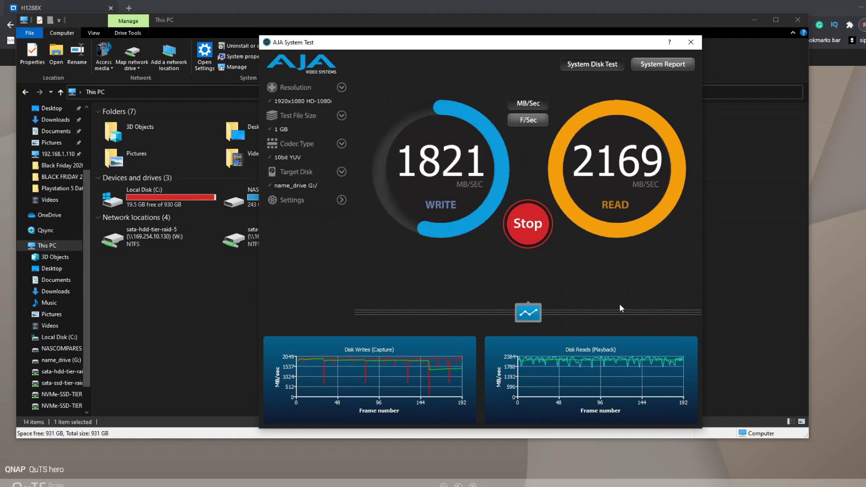
Stop the 1 GB run and start a 4 GB test.
left_click(525, 232)
left_click(341, 116)
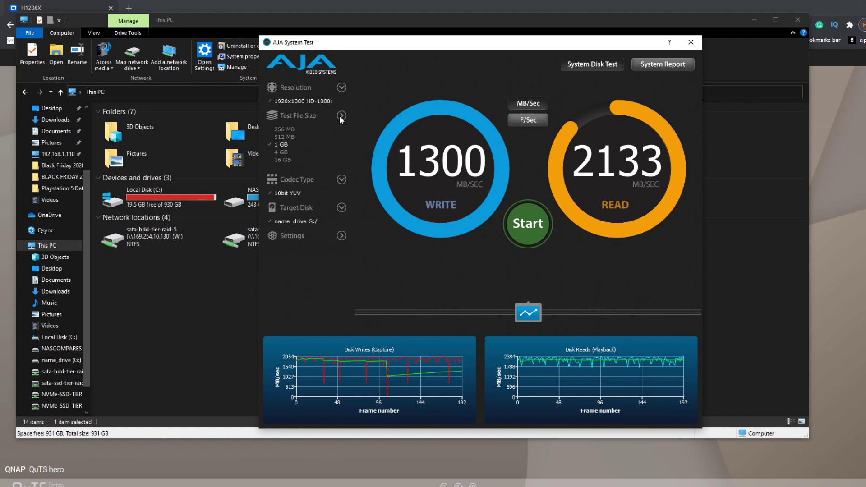
left_click(282, 153)
left_click(537, 225)
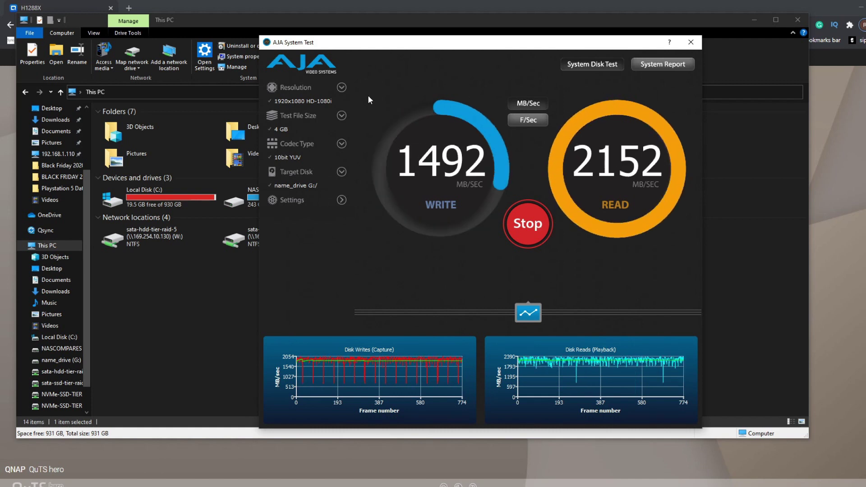
End the 4 GB run near 1640 MB/s write and 2152 read, then start a 16 GB test.
left_click(536, 227)
left_click(342, 116)
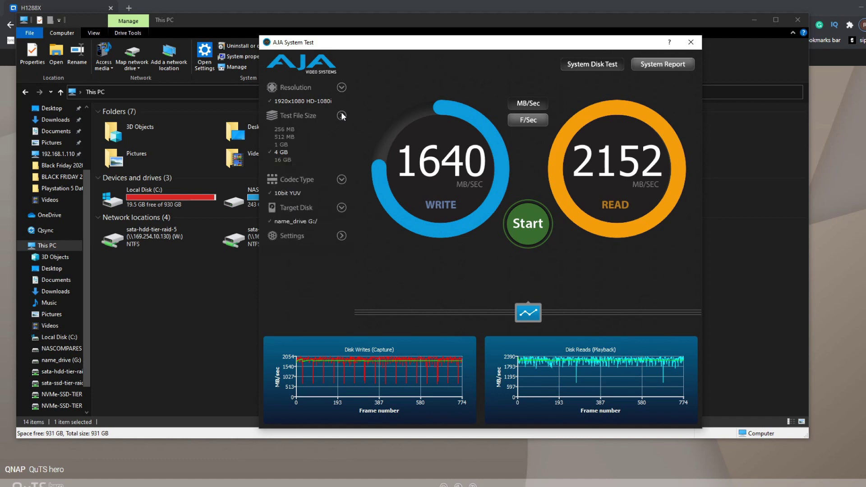
left_click(286, 160)
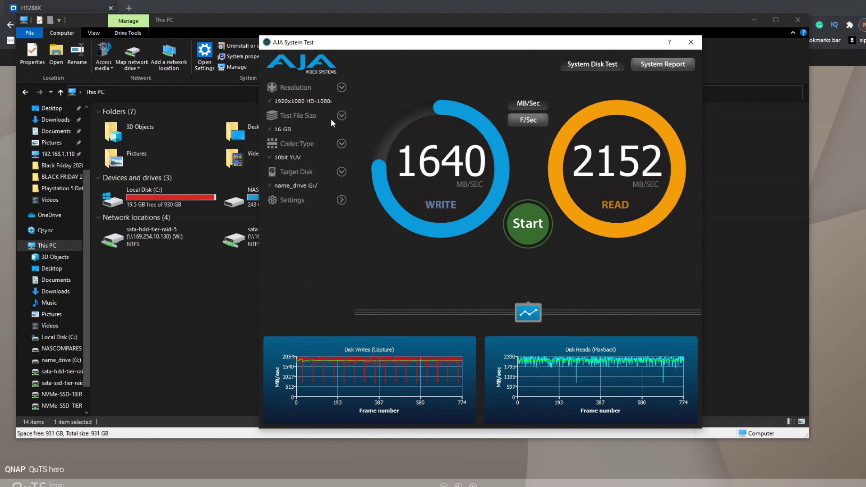
left_click(531, 226)
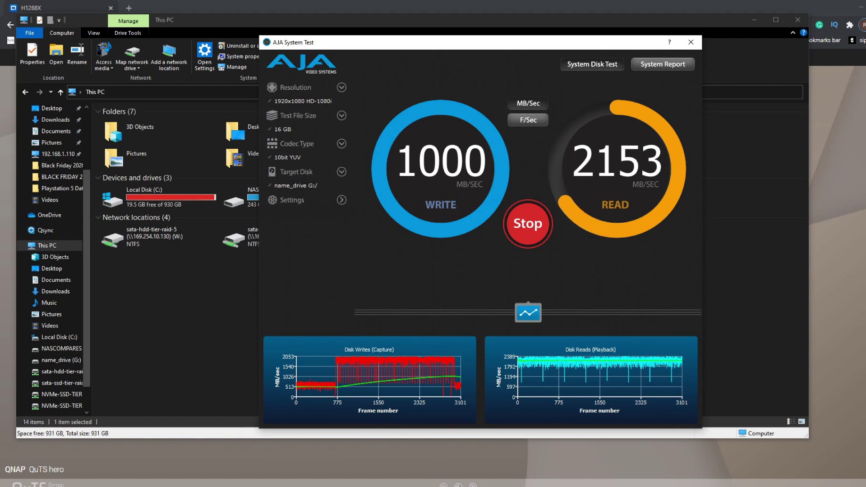
Show Disk 2 (G:) performance in Task Manager beside AJA, and stop the 16 GB test.
right_click(767, 482)
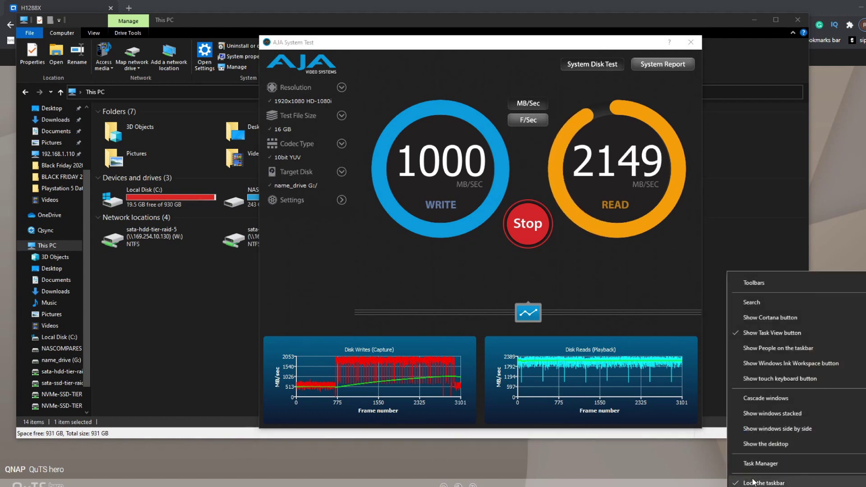
left_click(767, 467)
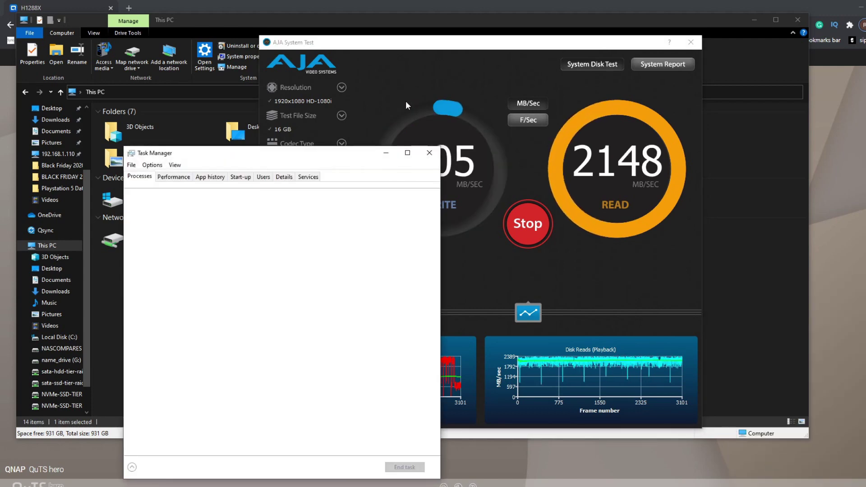
left_click_drag(350, 194, 238, 84)
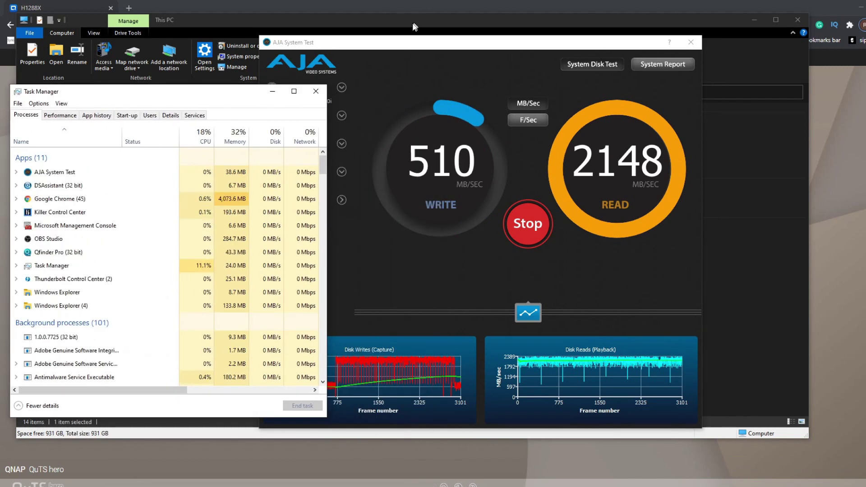
left_click_drag(407, 47, 489, 58)
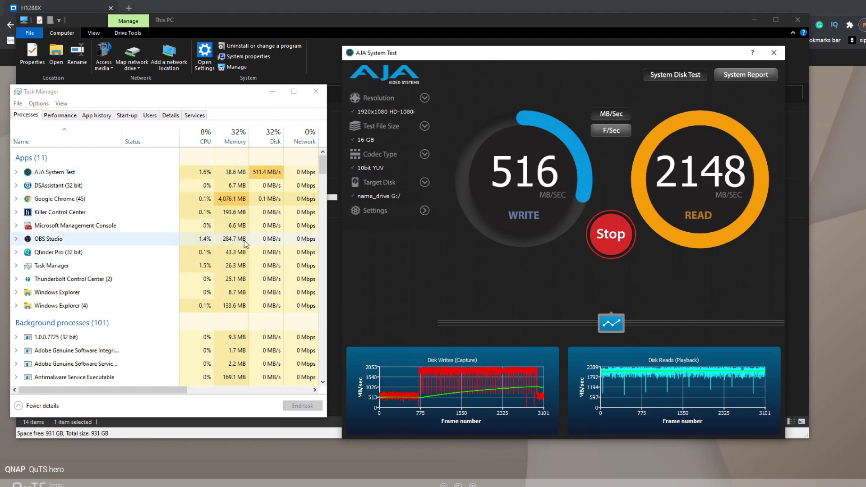
left_click(60, 115)
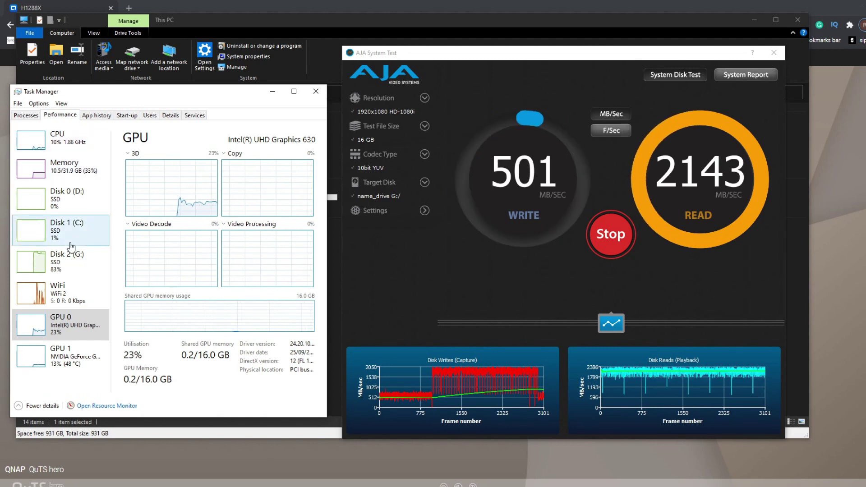
left_click(614, 231)
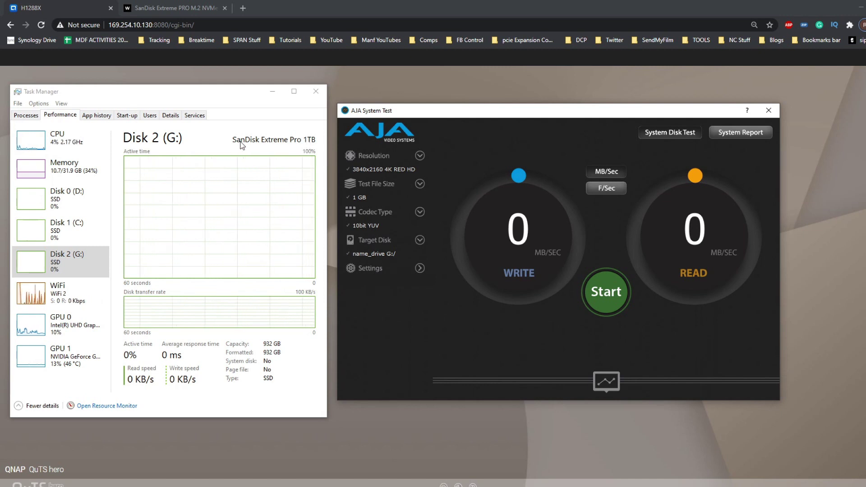
Expand the SanDisk Extreme PRO Full Specifications (3400MB/s read, 2800MB/s write), then return to AJA.
left_click(195, 8)
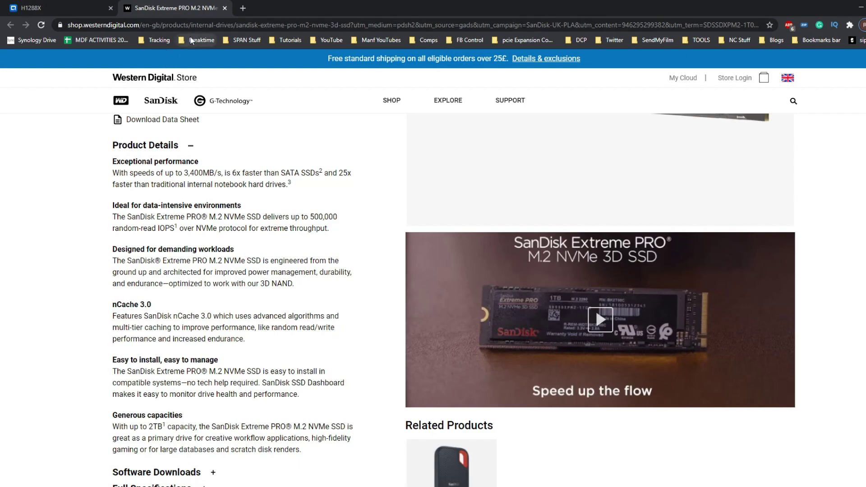
scroll(345, 291, "up", 3)
scroll(346, 290, "up", 4)
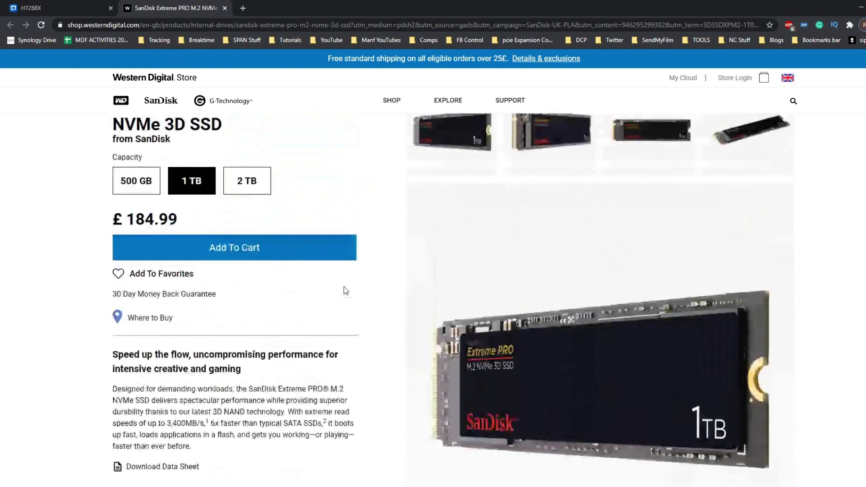
scroll(346, 291, "down", 6)
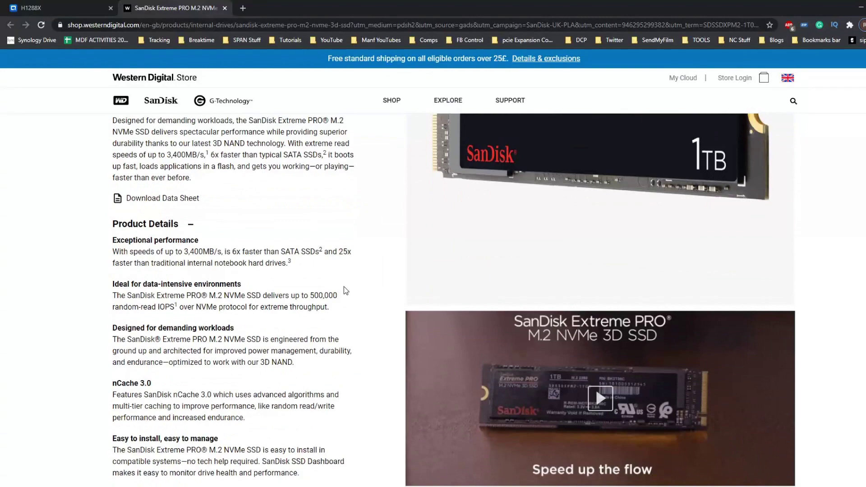
scroll(345, 289, "up", 6)
scroll(344, 288, "down", 10)
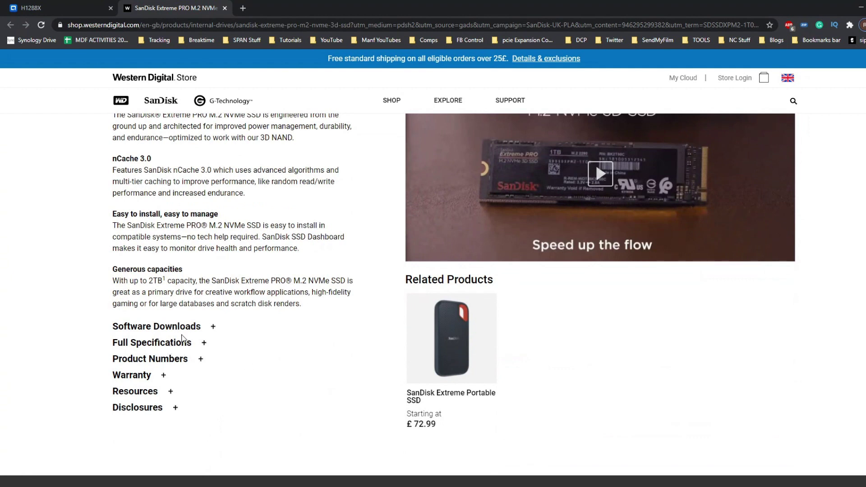
left_click(206, 344)
scroll(208, 347, "down", 1)
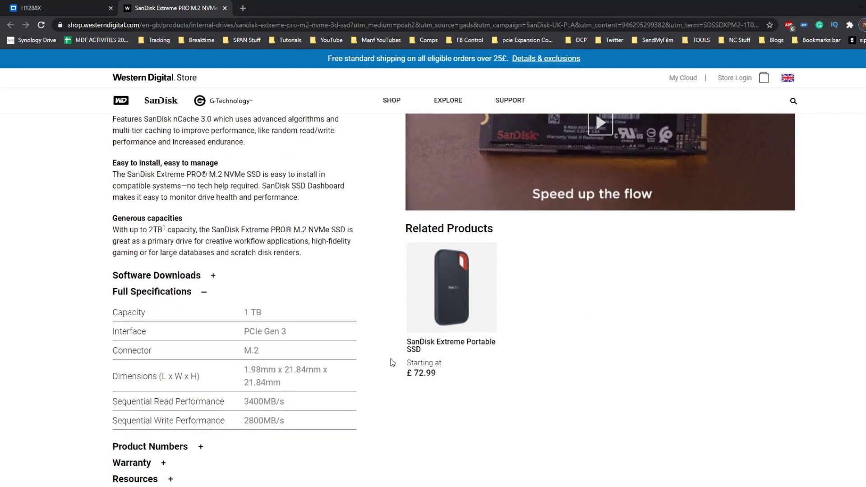
key("alt+Tab")
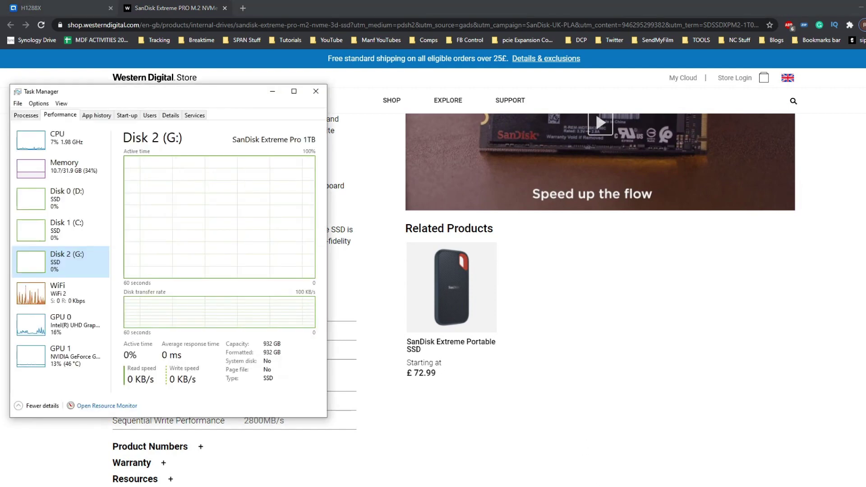
key("alt+Tab")
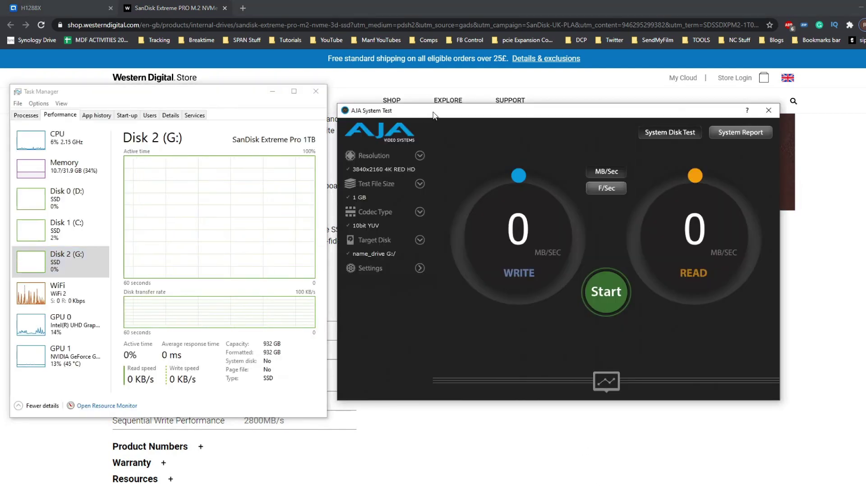
Run a 1 GB test (1944 MB/s write, 2172 MB/s read), then run and stop a 4 GB test.
left_click(616, 301)
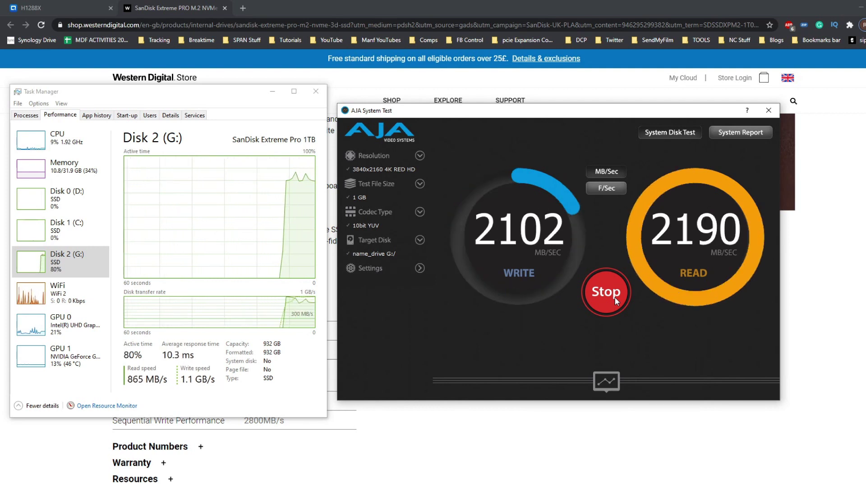
left_click(607, 381)
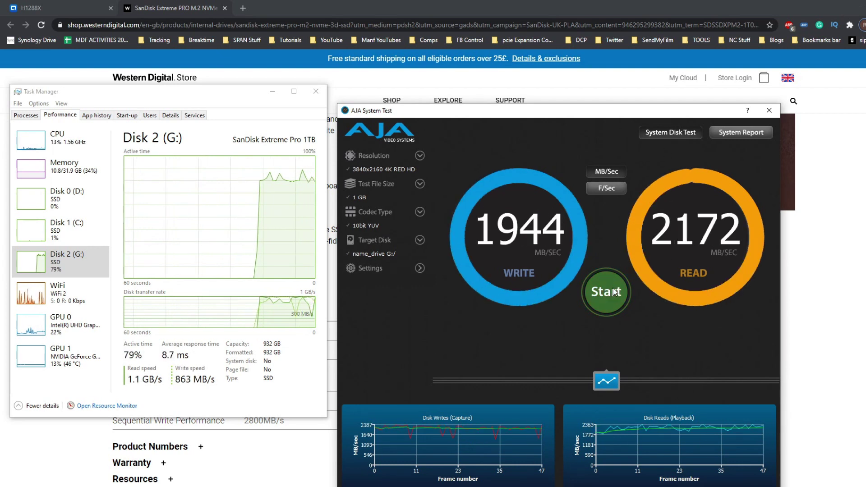
left_click(420, 184)
left_click(359, 213)
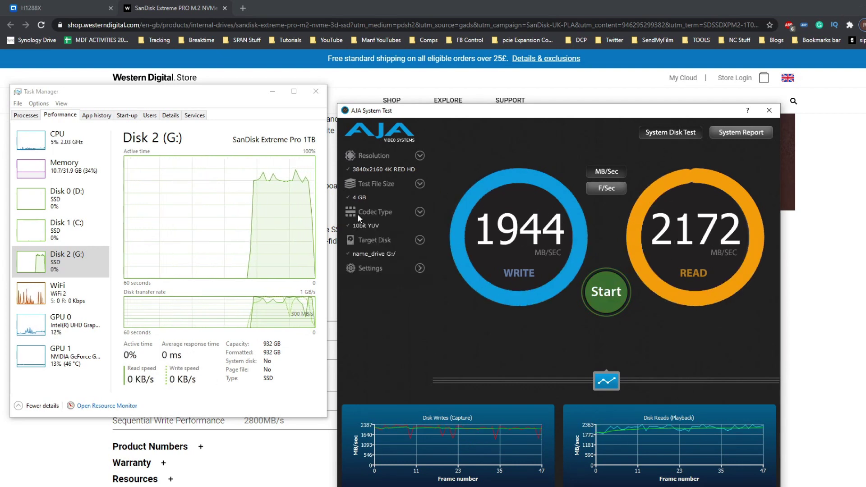
left_click(616, 283)
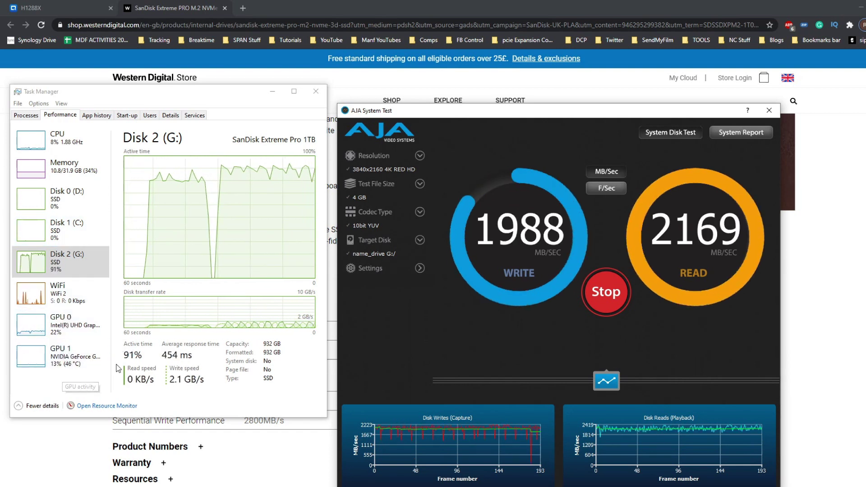
left_click(604, 294)
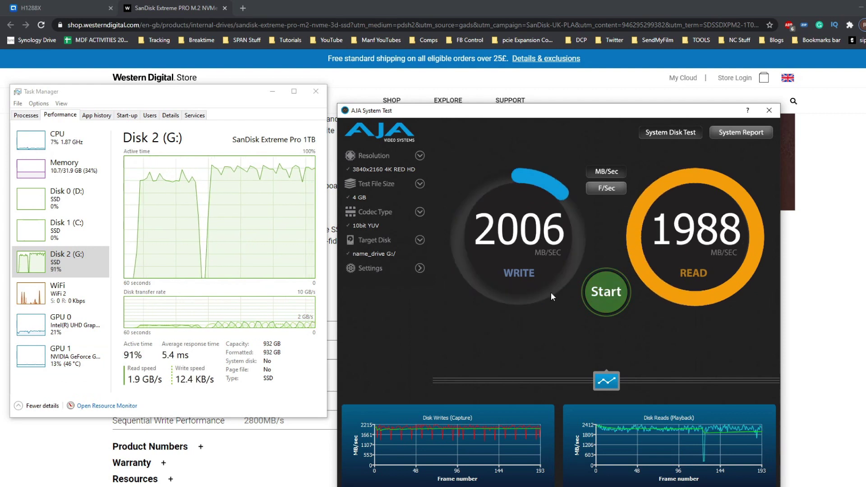
Start a 16 GB test, with write falling to about 568 MB/s and read near 2171 MB/s.
left_click(418, 182)
left_click(362, 220)
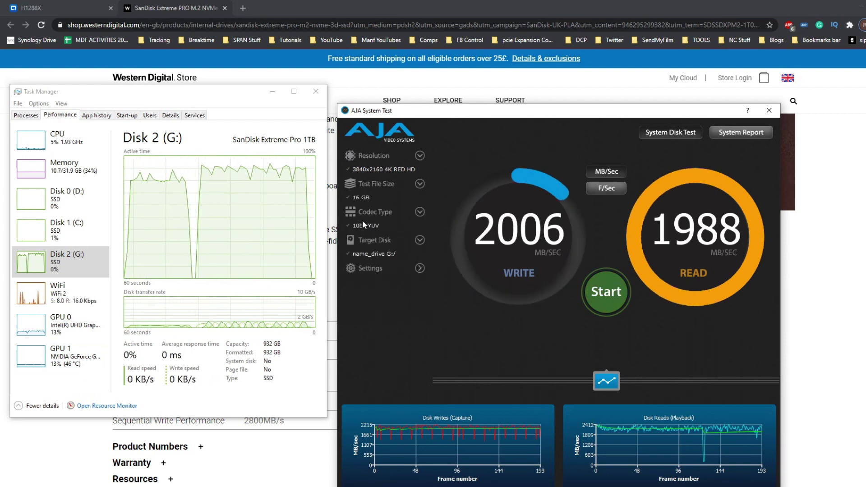
left_click(421, 185)
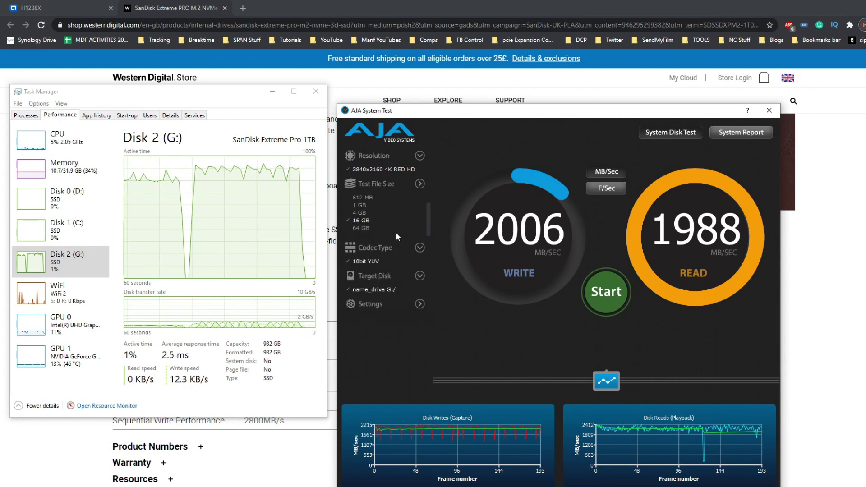
left_click(363, 220)
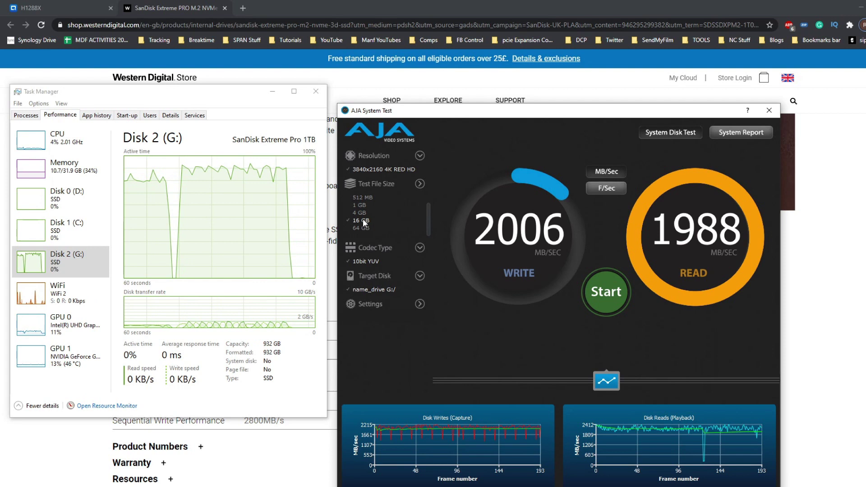
left_click(600, 284)
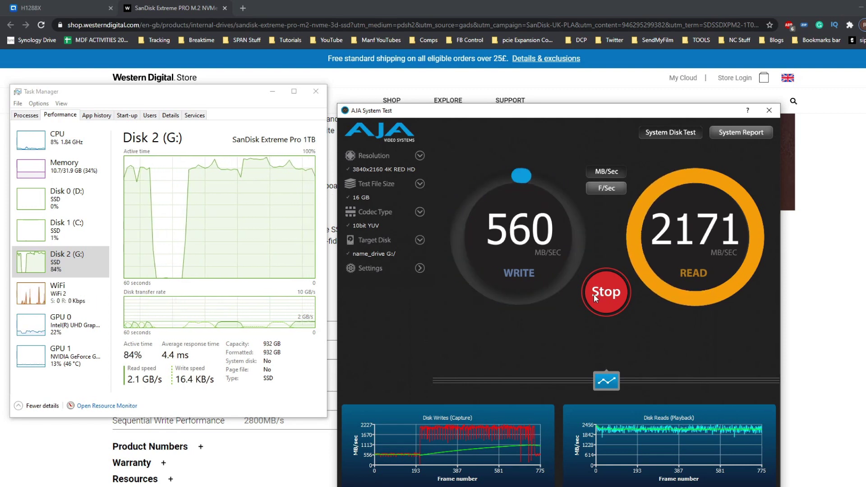
Run a 64 GB test ending near 578 MB/s write and 2167 MB/s read, then close AJA.
left_click(420, 184)
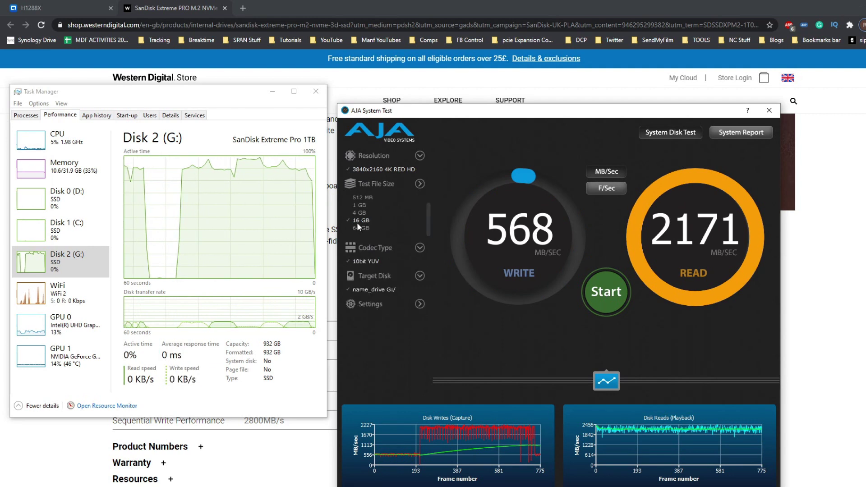
left_click(359, 228)
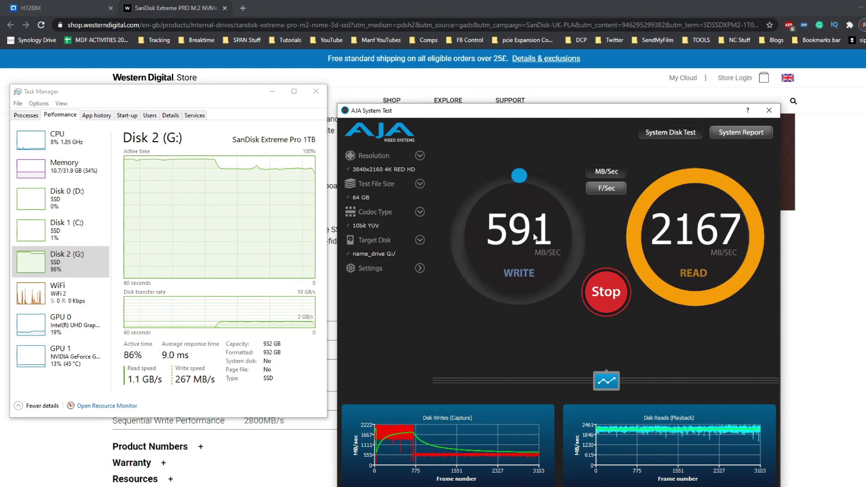
left_click(628, 297)
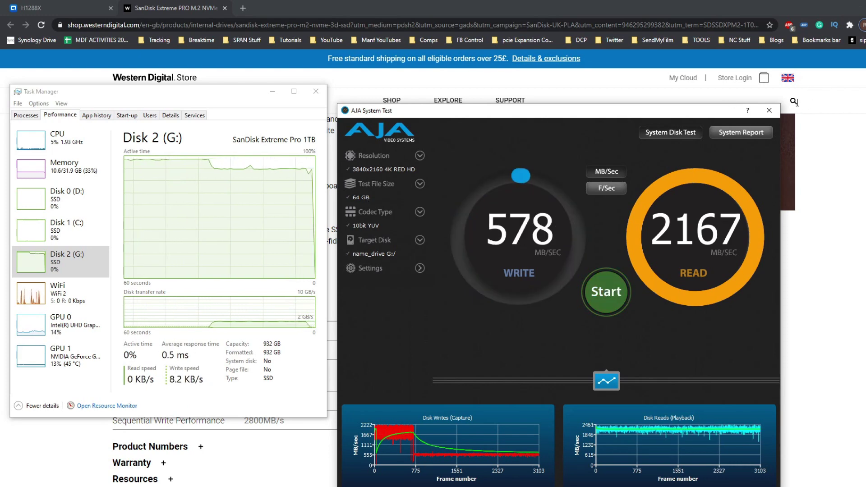
left_click(769, 110)
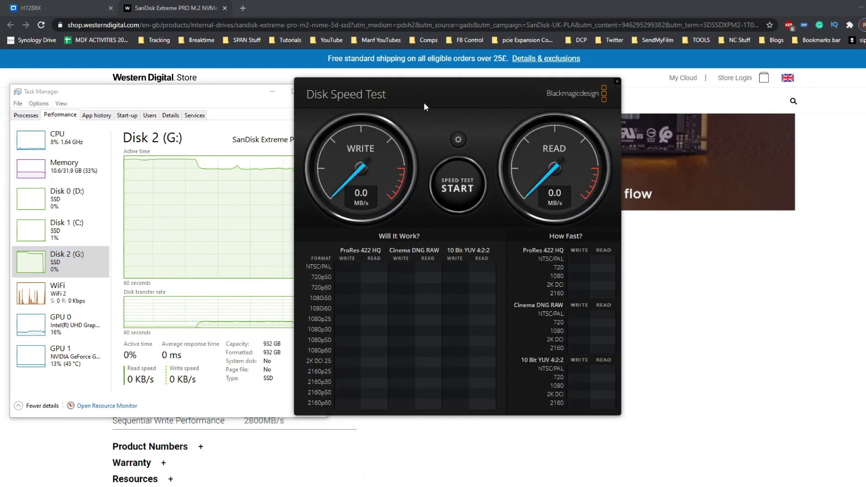
Set the Disk Speed Test target drive to the SanDisk name_drive (G:) and start the test.
left_click_drag(432, 87, 509, 103)
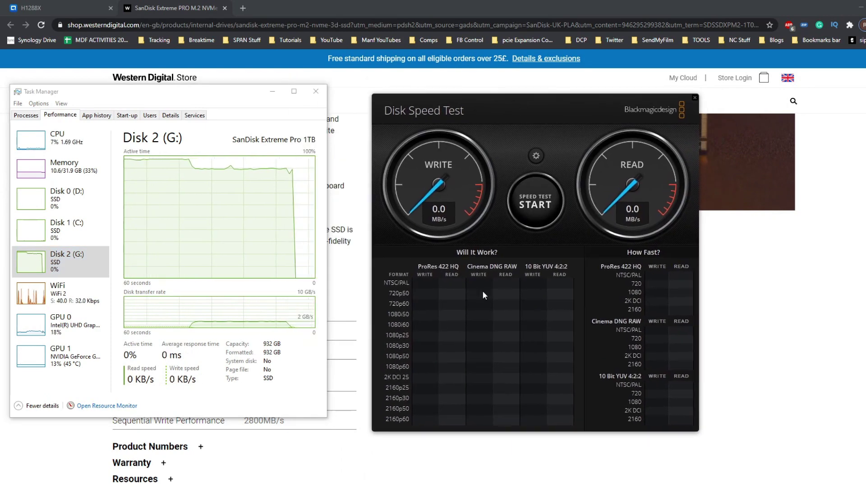
left_click(536, 156)
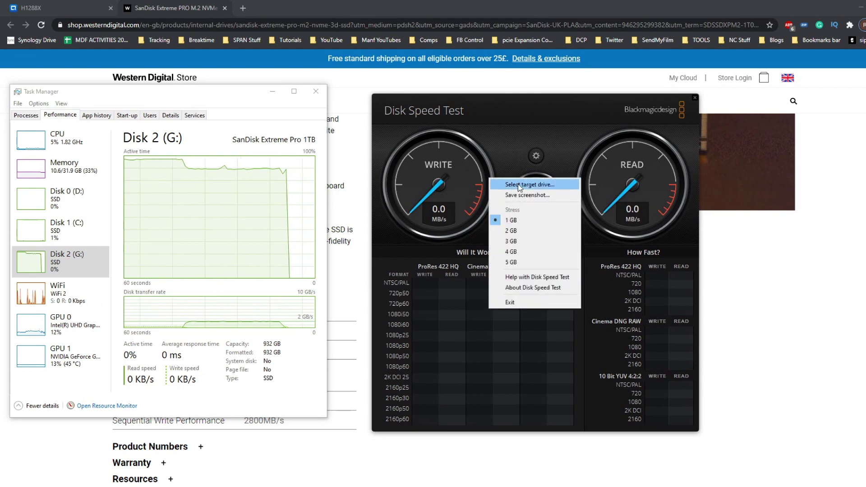
left_click(527, 185)
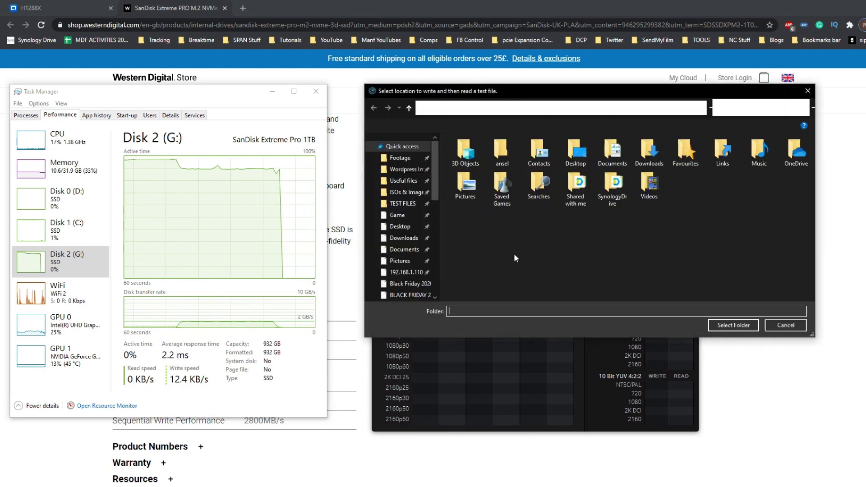
scroll(408, 264, "down", 5)
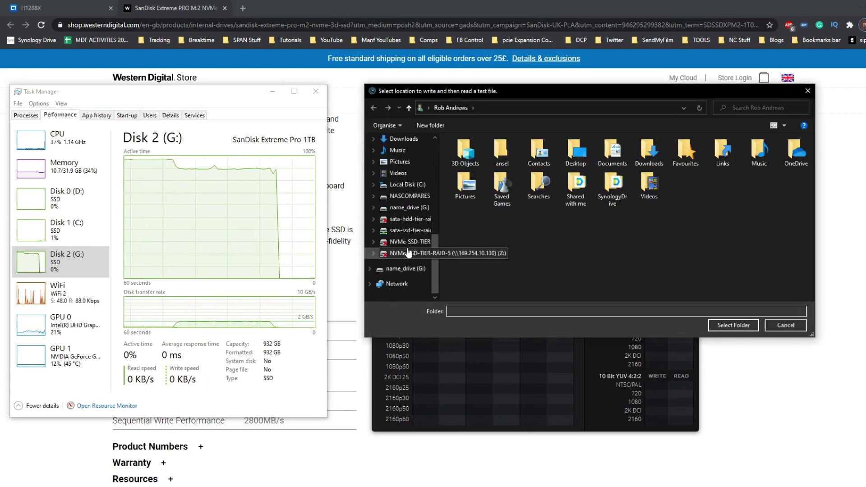
left_click(406, 208)
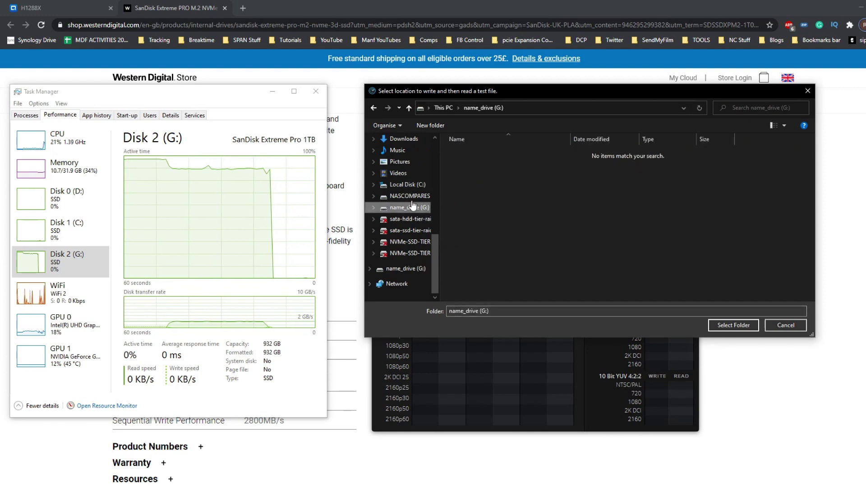
left_click(758, 325)
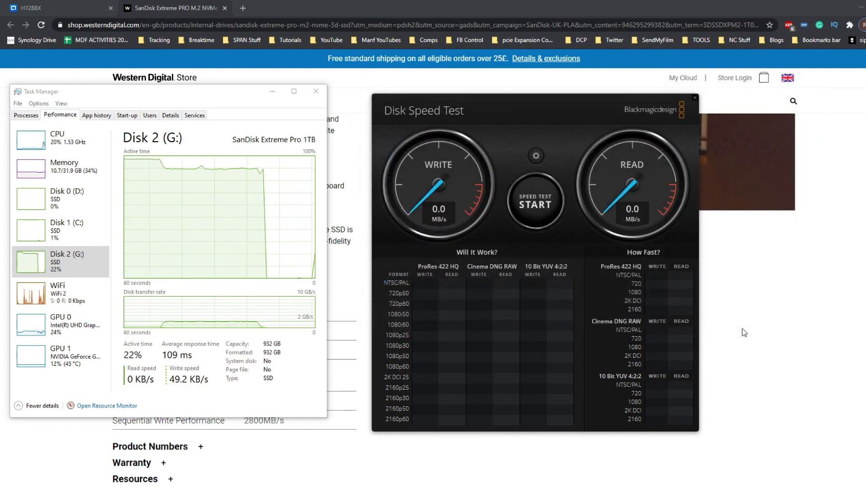
left_click(543, 186)
Reconfirm G: as the test location and restart the speed test.
left_click(537, 162)
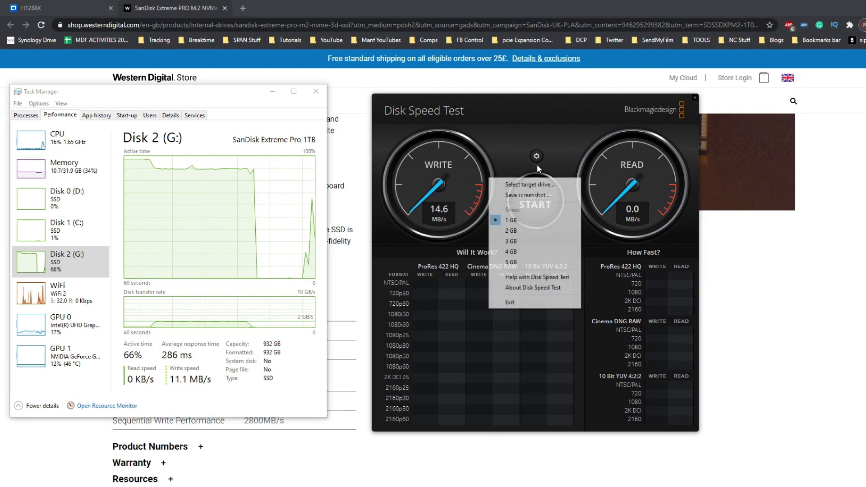
left_click(520, 184)
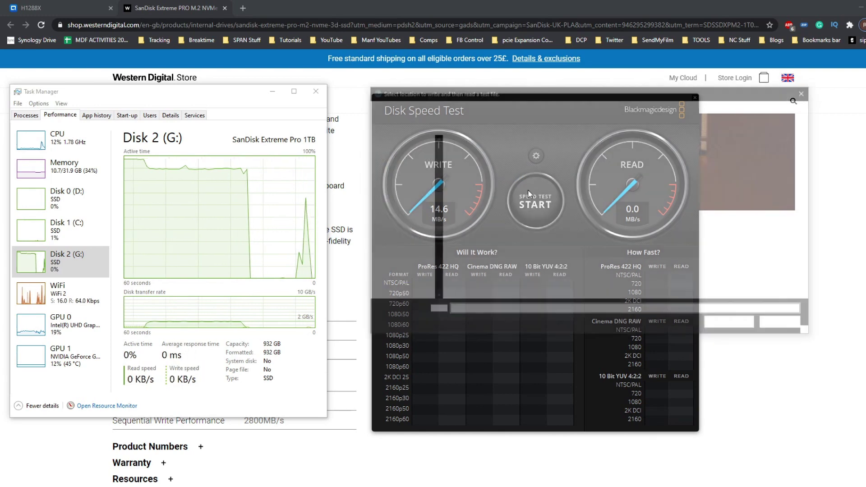
left_click(785, 326)
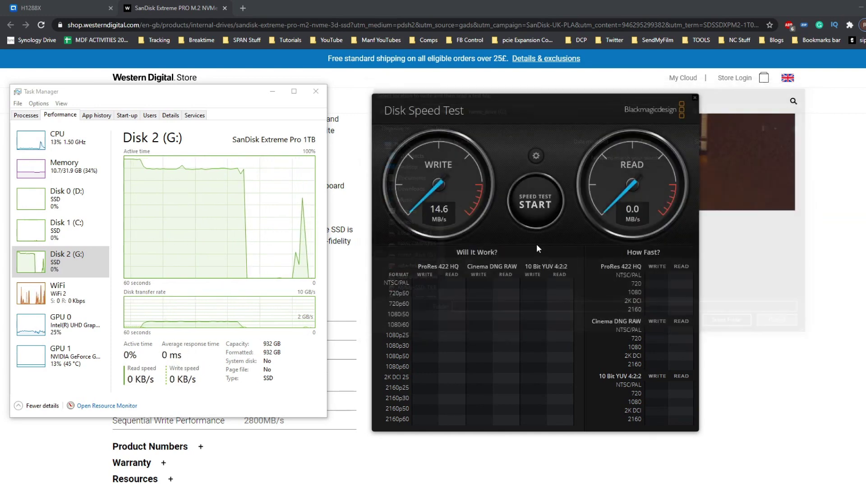
left_click(537, 203)
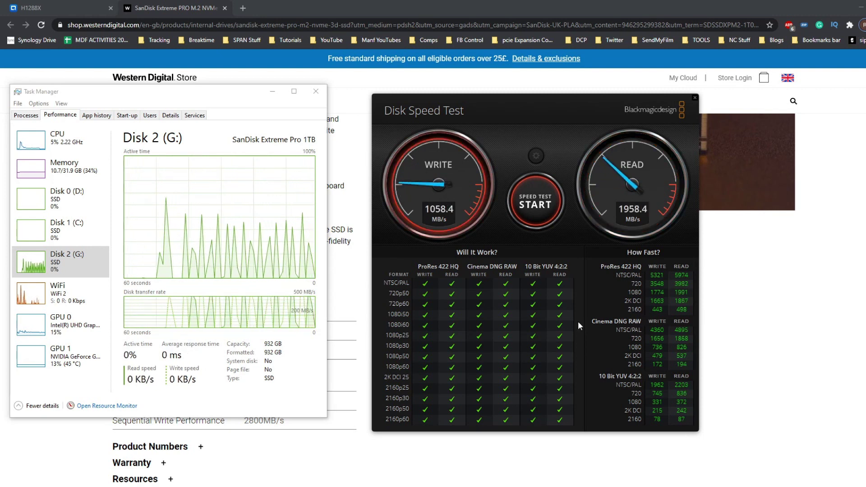
Stop the completed run at 1734 MB/s write and 1958.4 MB/s read, then start a fresh run.
left_click(545, 201)
left_click(539, 204)
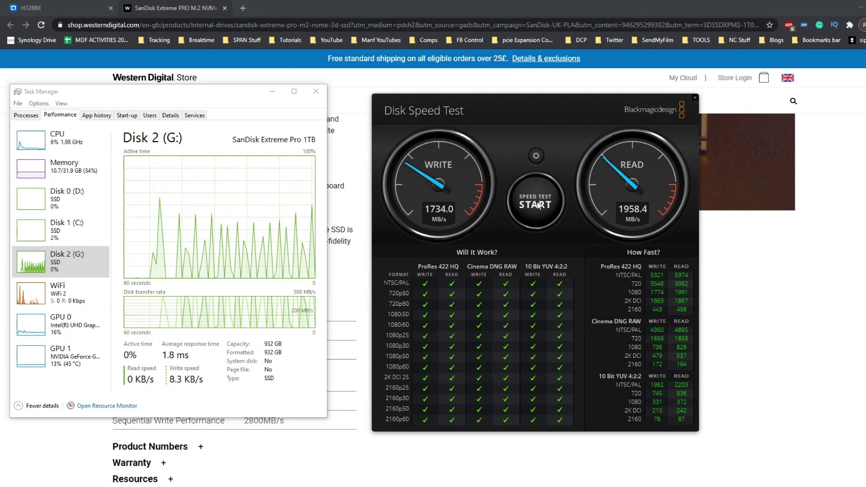
Rerun the speed test with a 3 GB stress size, stopping it at 1741.0 MB/s write and 1967.7 MB/s read.
left_click(536, 156)
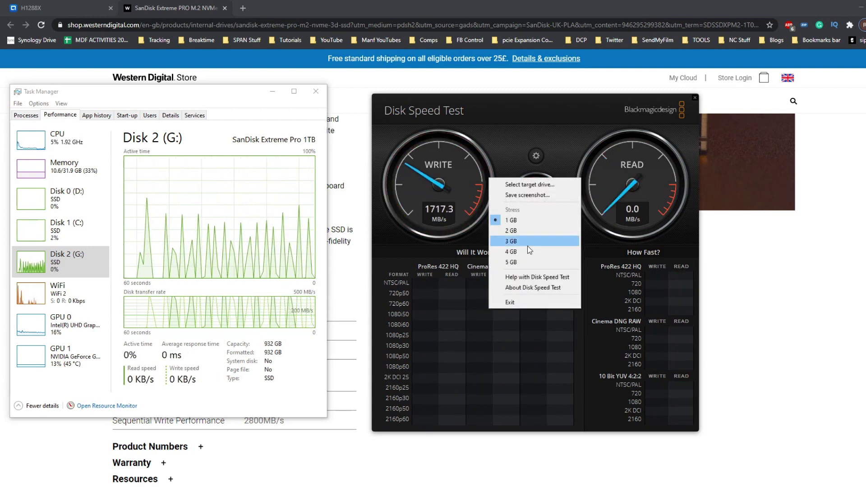
left_click(516, 260)
left_click(526, 229)
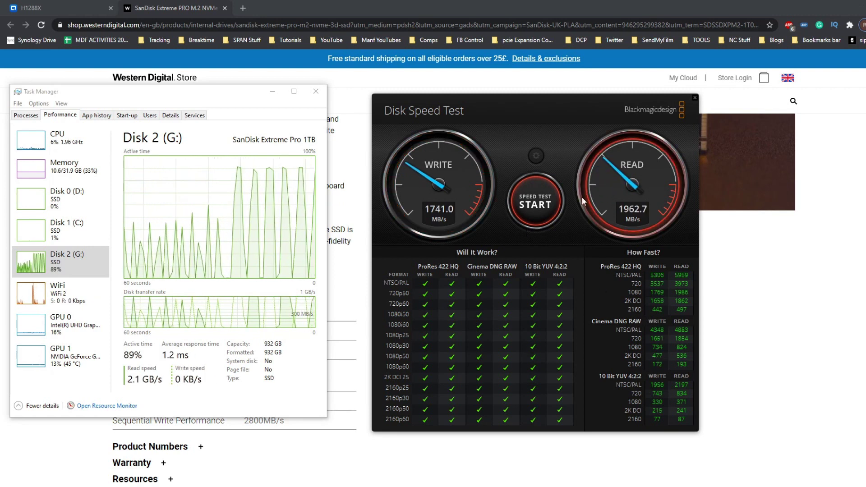
left_click(542, 204)
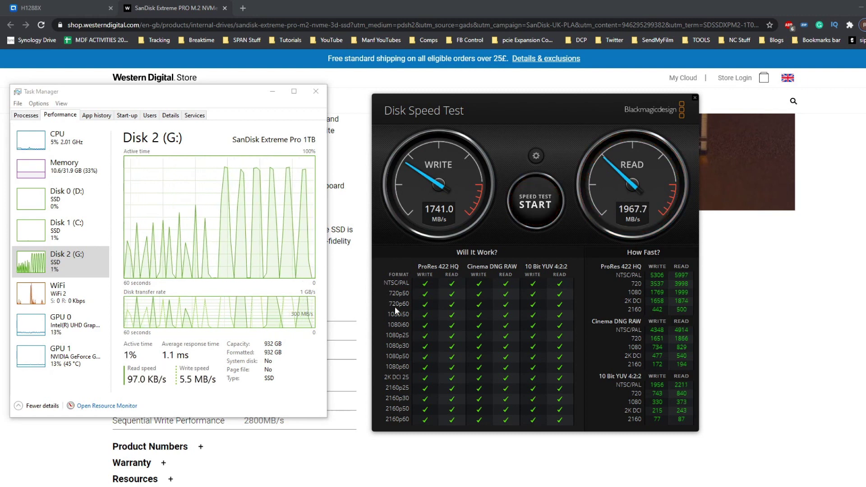
mouse_move(208, 486)
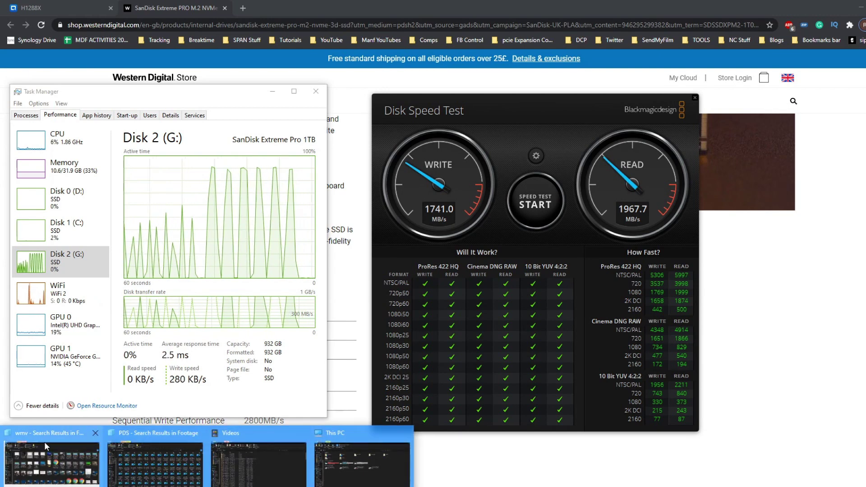
Select the 17 WMV videos in the wmv search results and confirm they total 13.2 GB.
left_click(52, 463)
left_click_drag(70, 256, 766, 285)
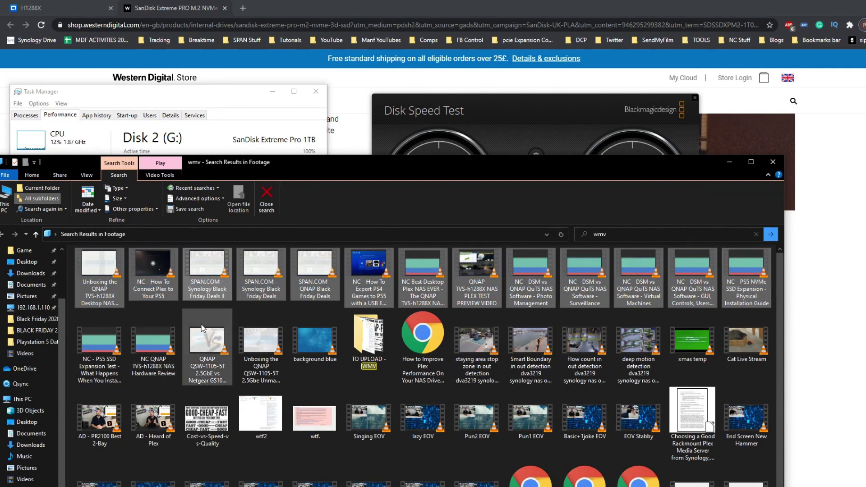
left_click(158, 335, "ctrl")
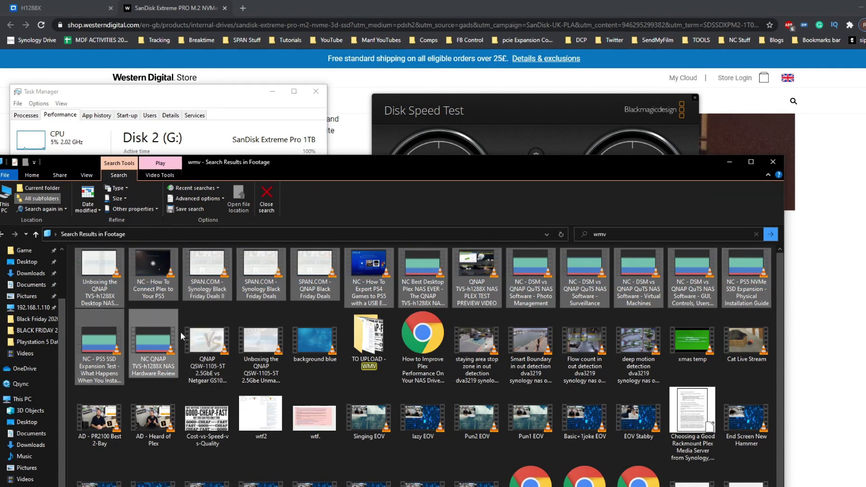
left_click(199, 336, "ctrl")
left_click(257, 341, "ctrl")
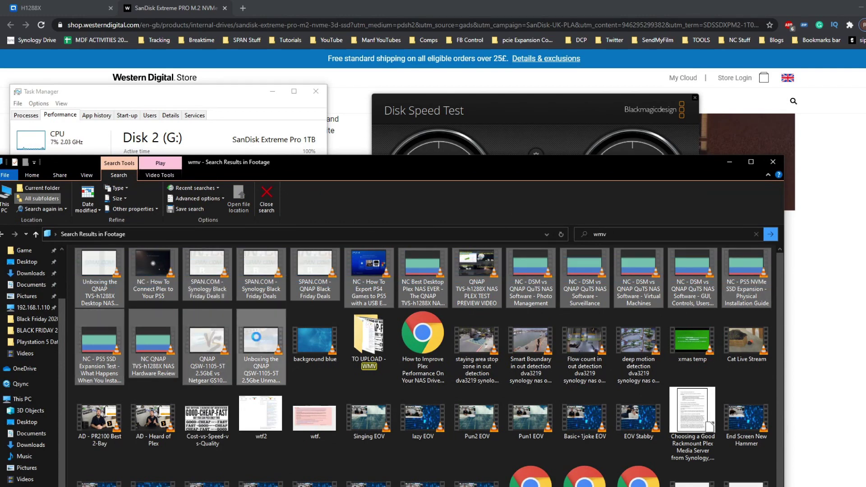
right_click(257, 339)
left_click(313, 328)
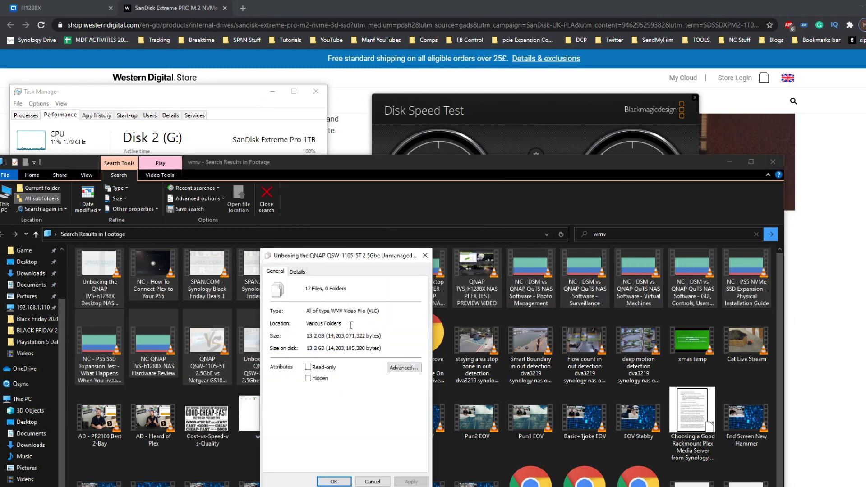
left_click(425, 256)
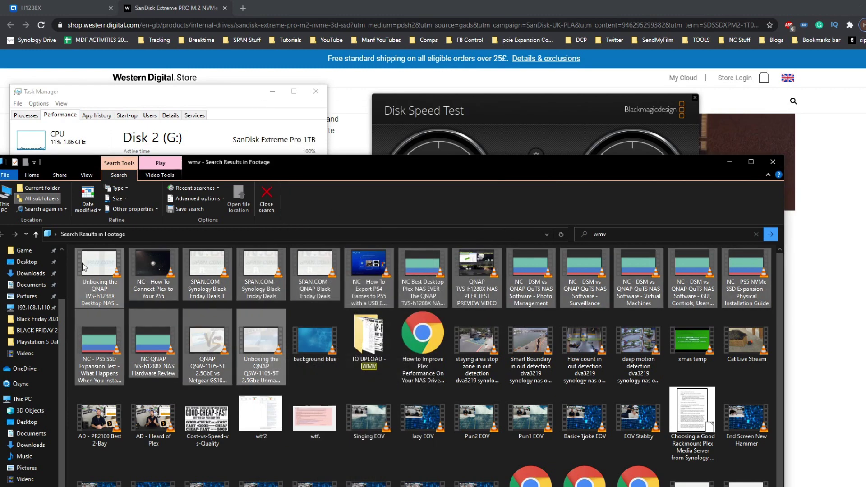
Copy the selected videos and open name_drive (G:) from This PC.
right_click(93, 267)
left_click(156, 209)
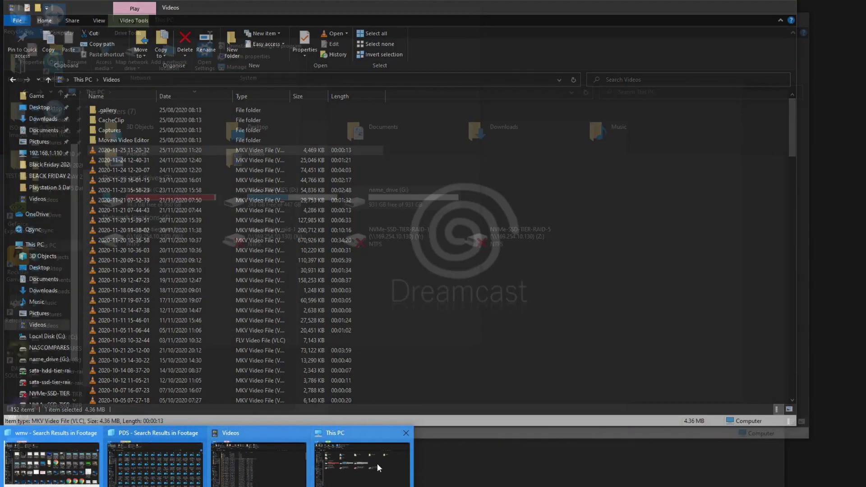
left_click(377, 467)
double_click(403, 188)
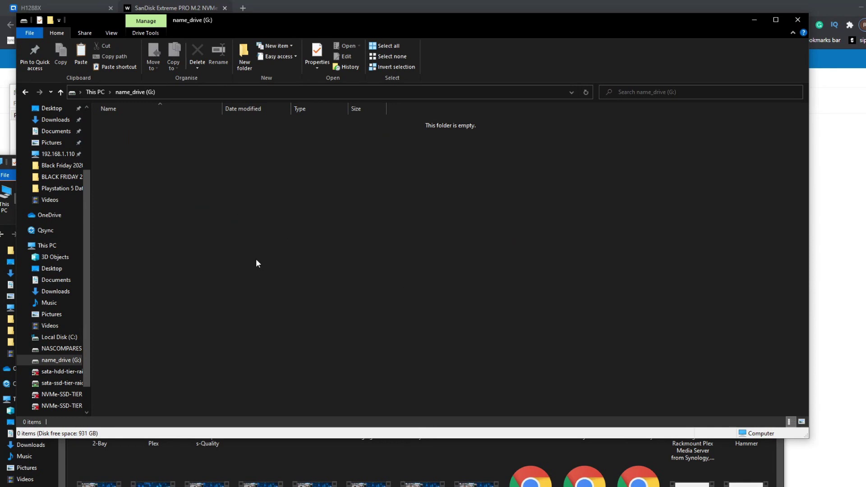
Paste the 17 copied WMV videos into name_drive (G:) with Ctrl+V.
key("ctrl+v")
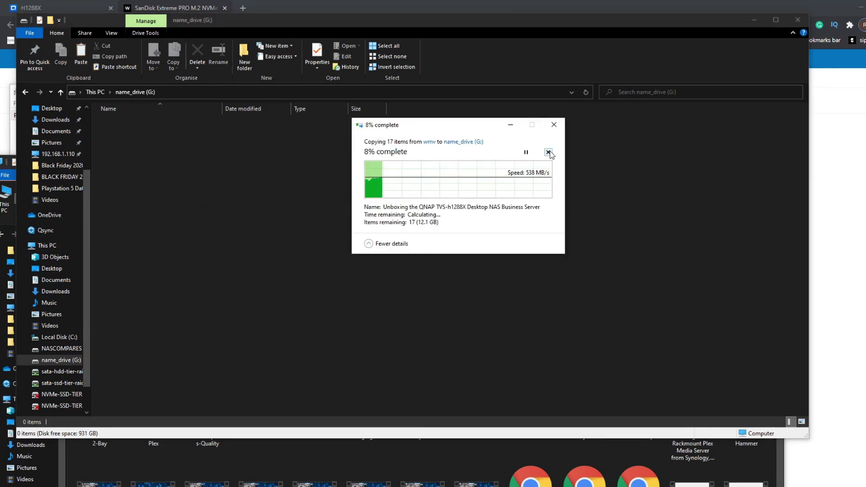